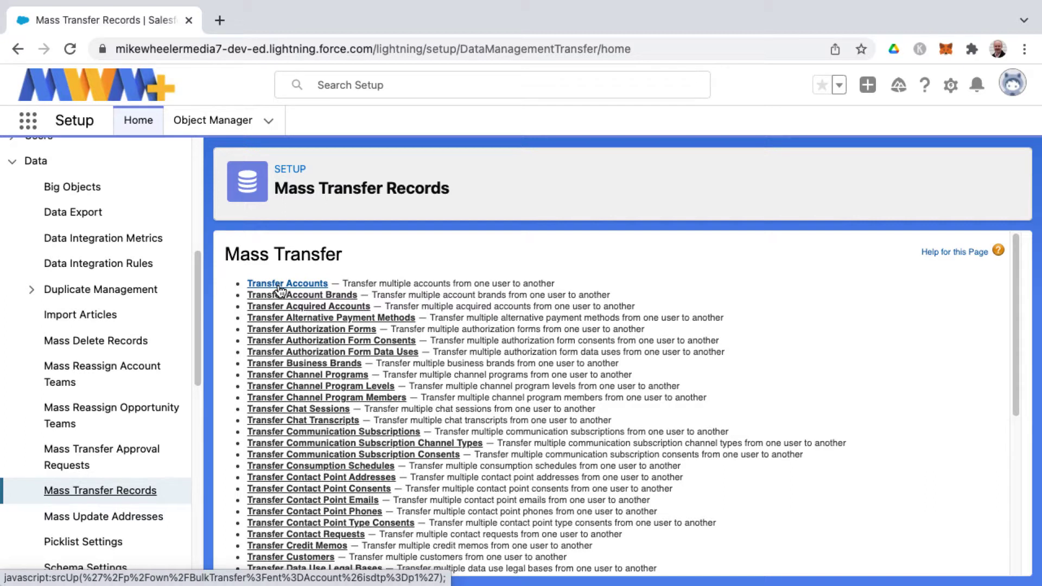
# Step: Open Transfer Accounts and set Transfer from to Integration User via the lookup
pyautogui.click(280, 288)
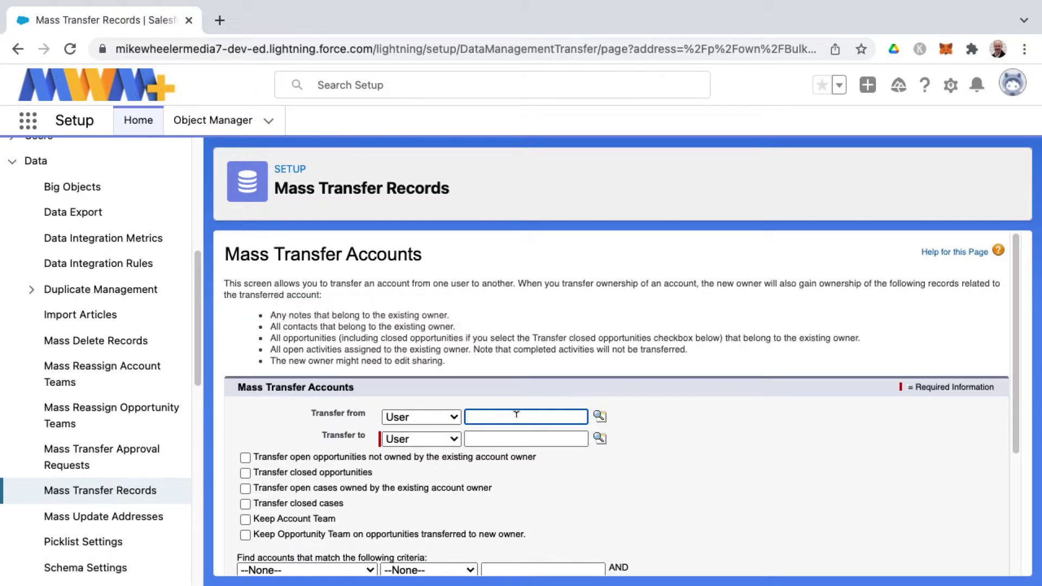
pyautogui.click(599, 417)
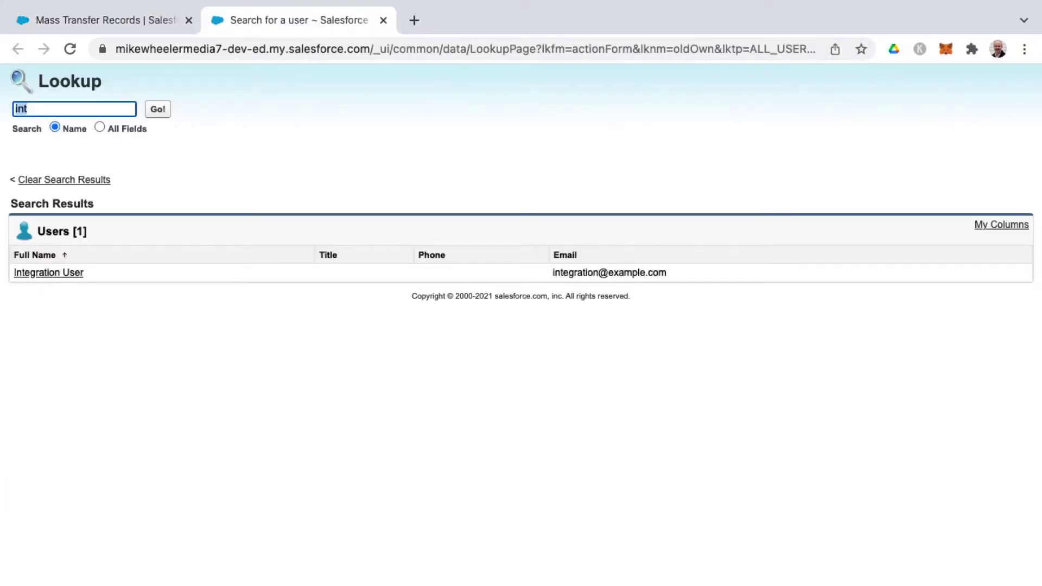
pyautogui.click(75, 272)
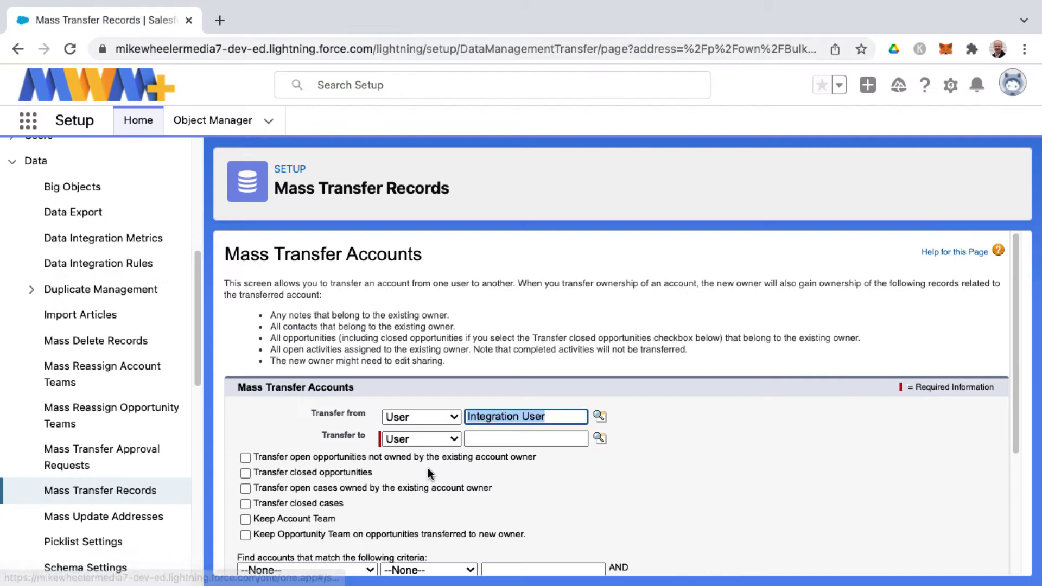
# Step: Look up the new owner by name and set them as Transfer to
pyautogui.click(490, 439)
pyautogui.write('mike')
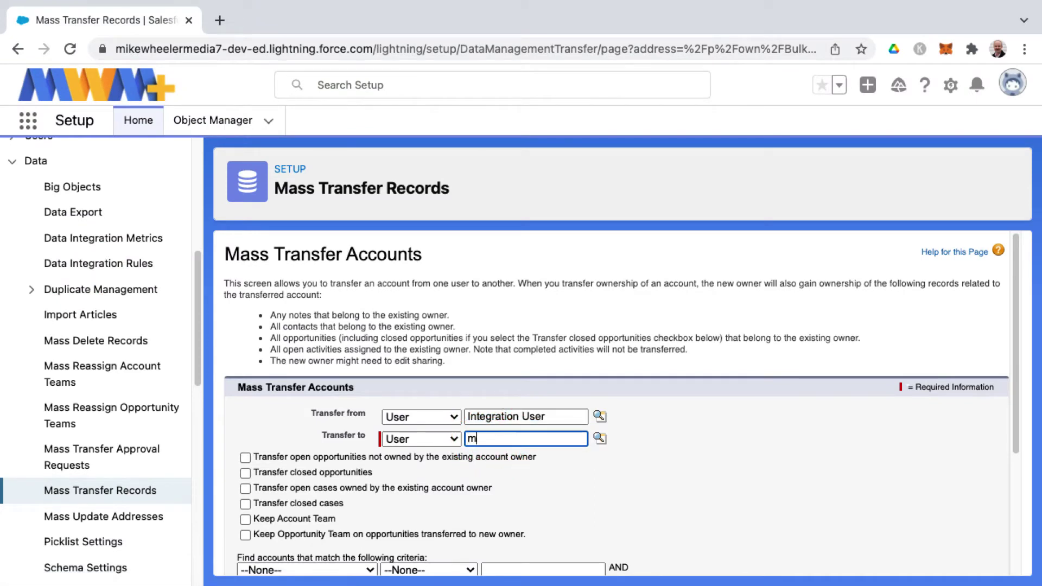
pyautogui.click(600, 439)
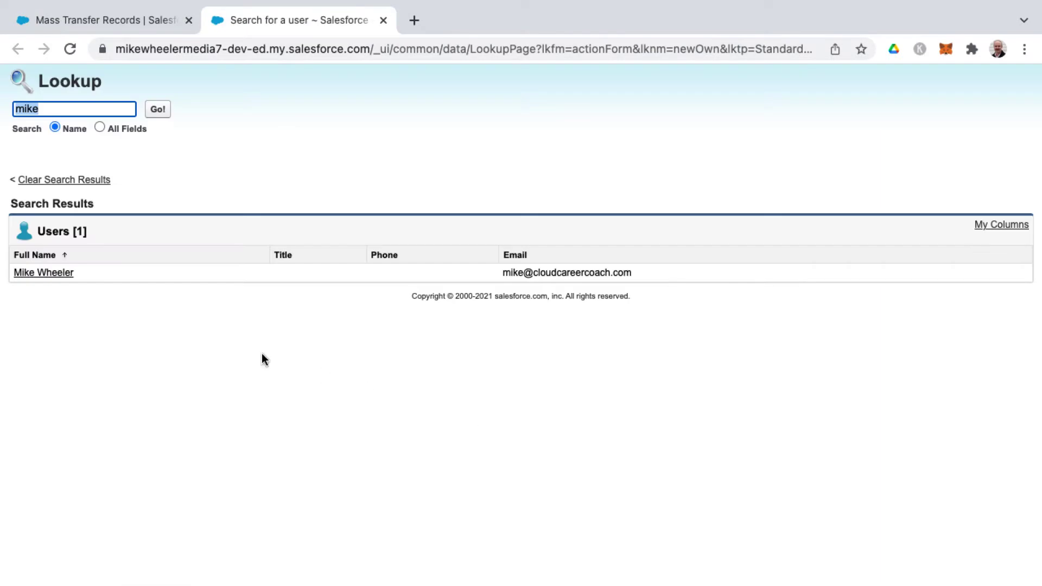
pyautogui.click(49, 273)
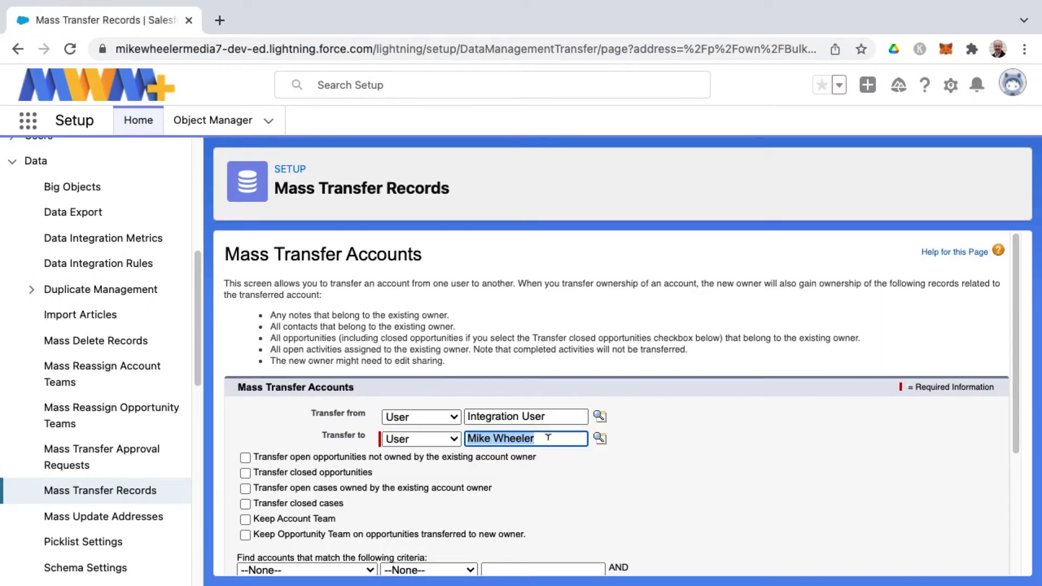
pyautogui.click(549, 438)
# Step: Check the open cases, closed cases and keep-account-team options so all six transfer options are ticked
pyautogui.click(566, 461)
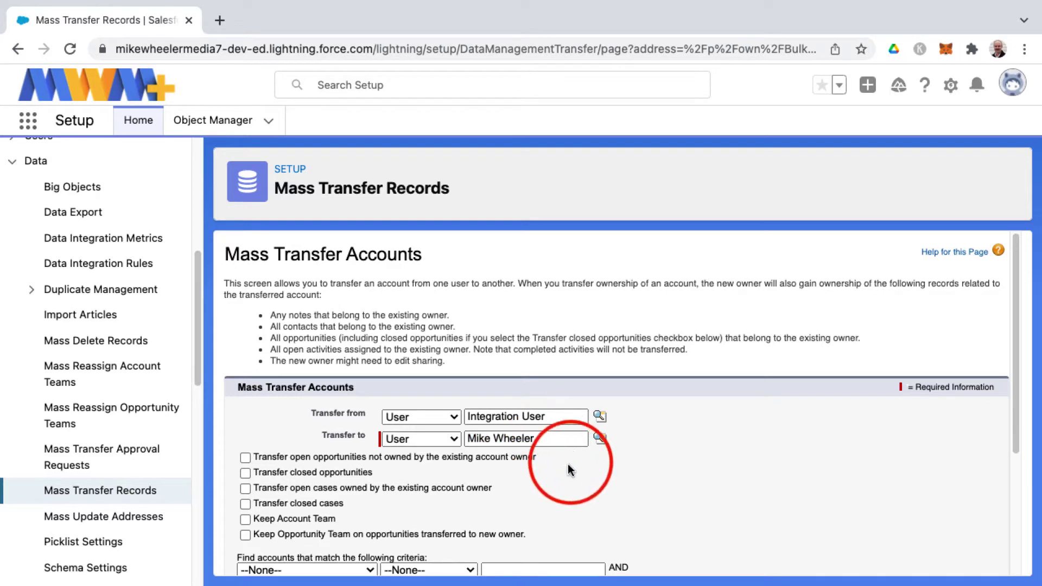
pyautogui.scroll(-3, 569, 470)
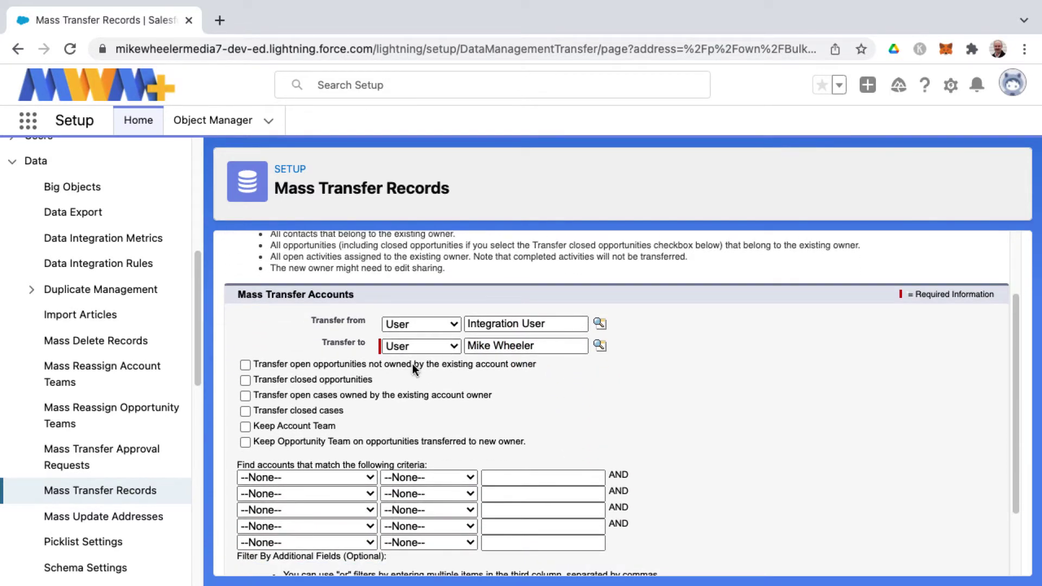
pyautogui.scroll(3, 413, 363)
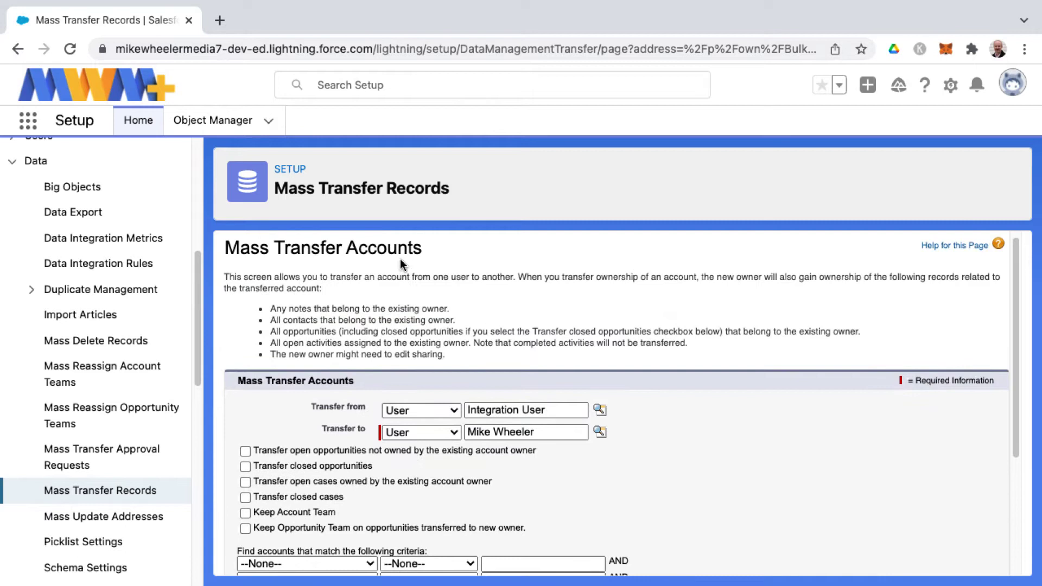
pyautogui.scroll(-2, 350, 475)
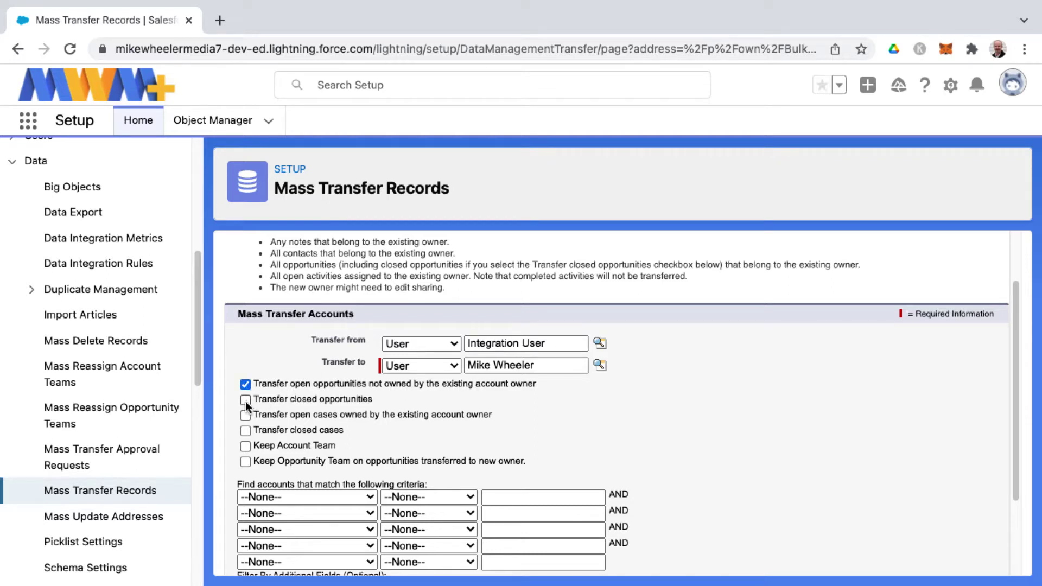
pyautogui.click(246, 415)
pyautogui.click(246, 430)
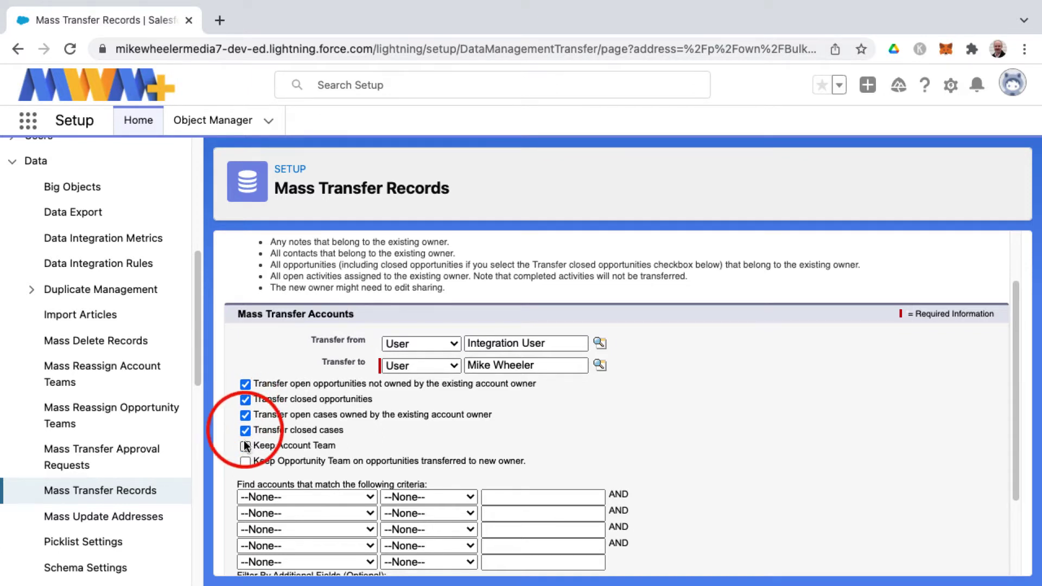
pyautogui.click(245, 446)
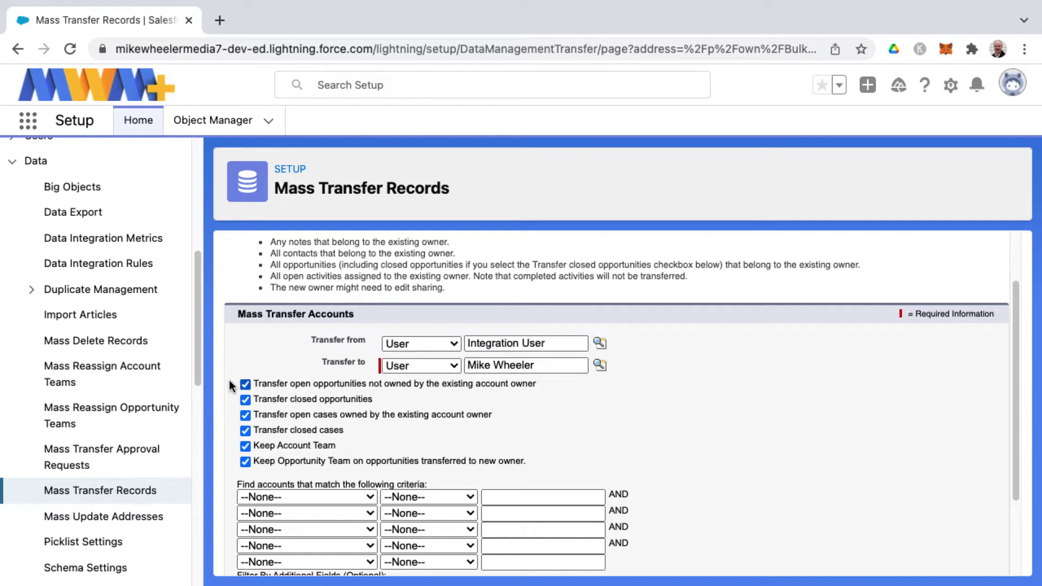
pyautogui.doubleClick(265, 387)
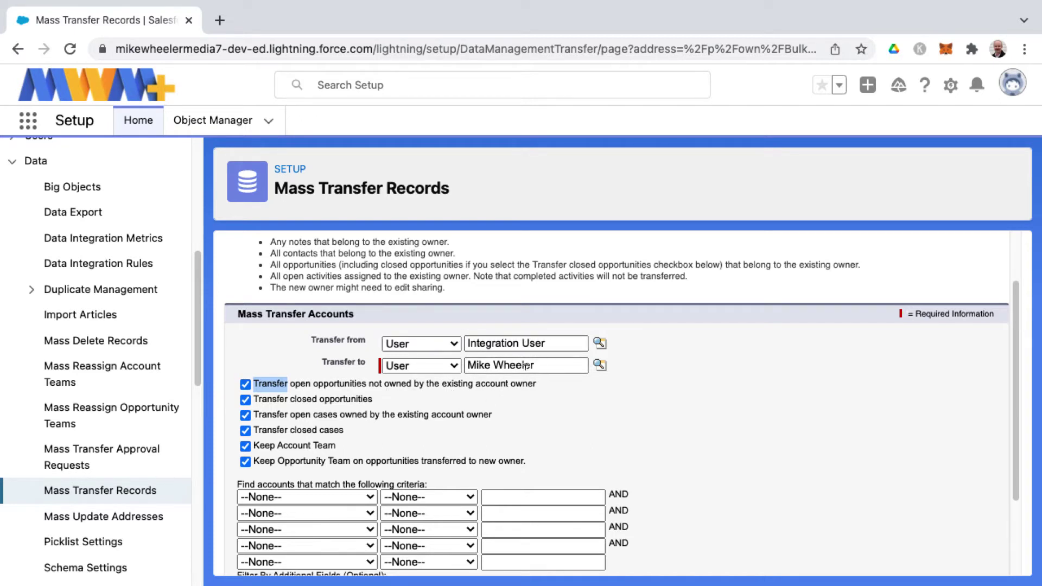
# Step: Choose Billing Country as the field for the first filter criterion
pyautogui.click(646, 431)
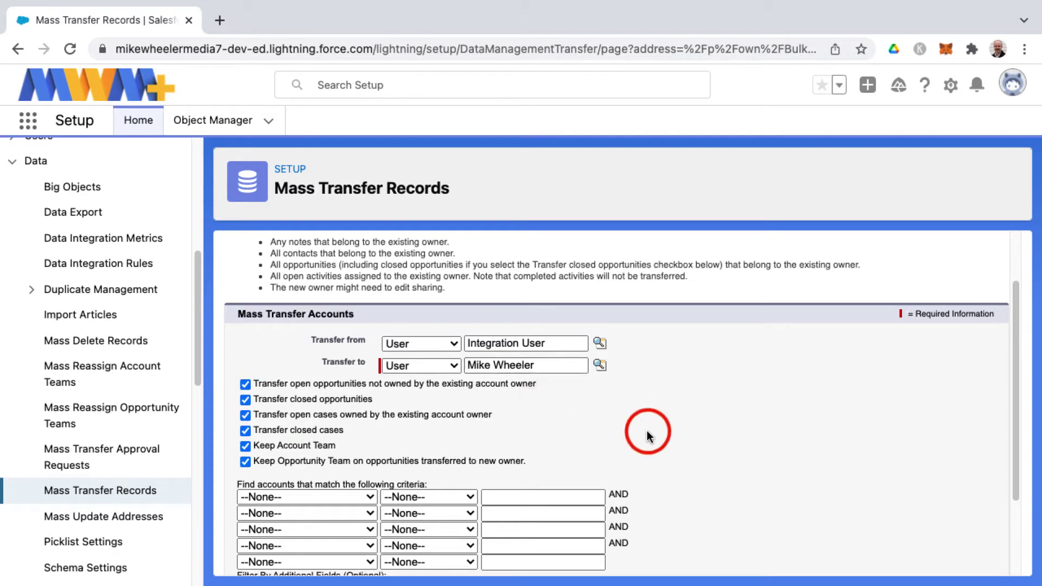
pyautogui.scroll(-1, 647, 449)
pyautogui.scroll(-2, 646, 448)
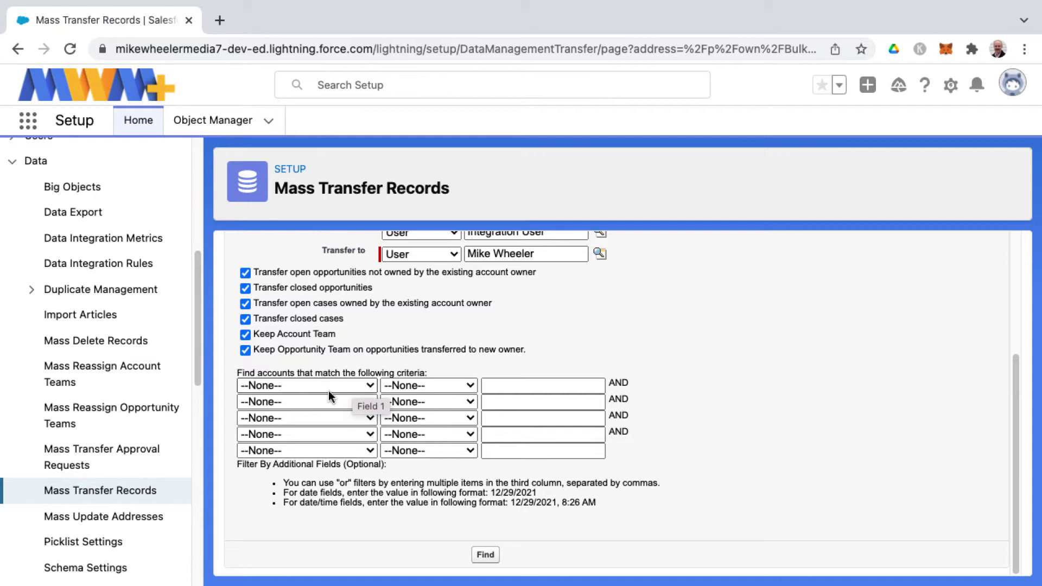
pyautogui.scroll(2, 403, 353)
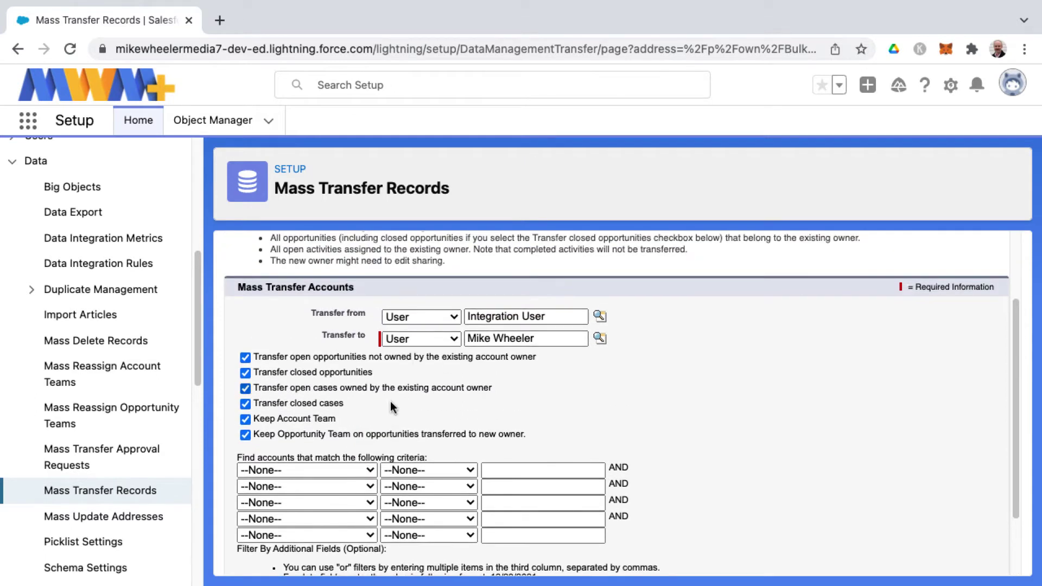
pyautogui.click(350, 470)
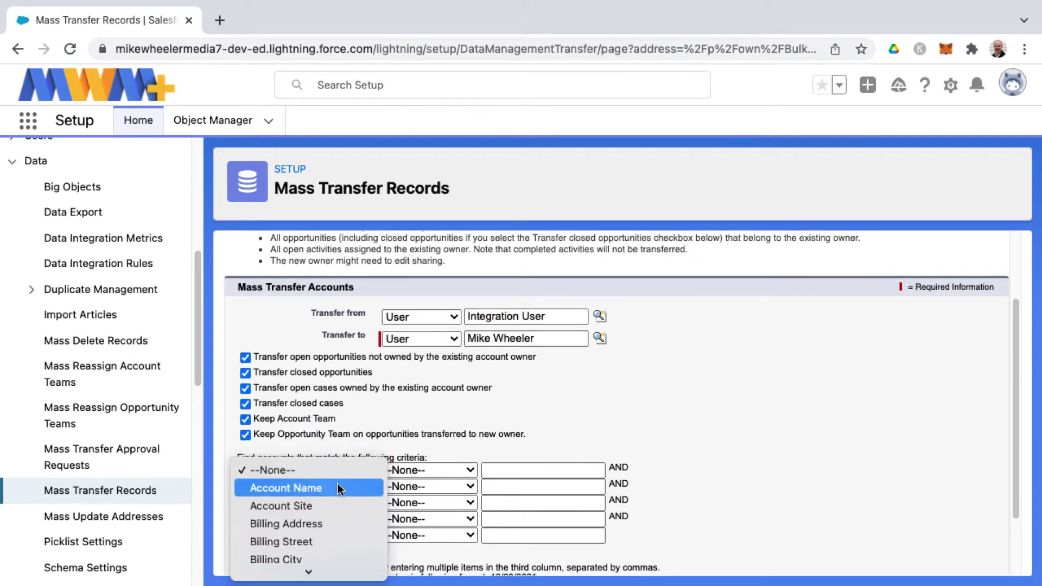
pyautogui.scroll(-3, 317, 504)
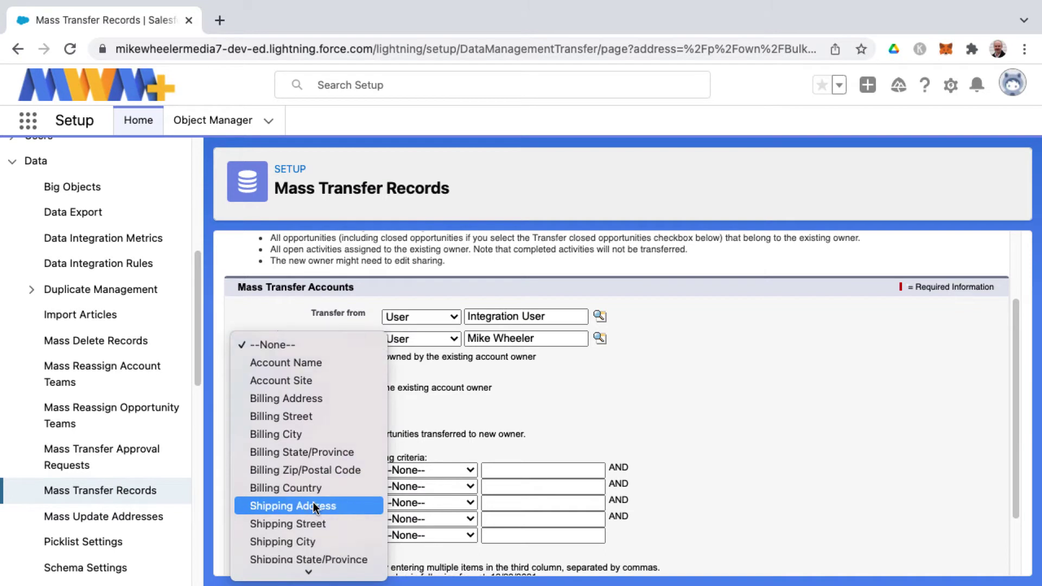
pyautogui.scroll(-3, 315, 508)
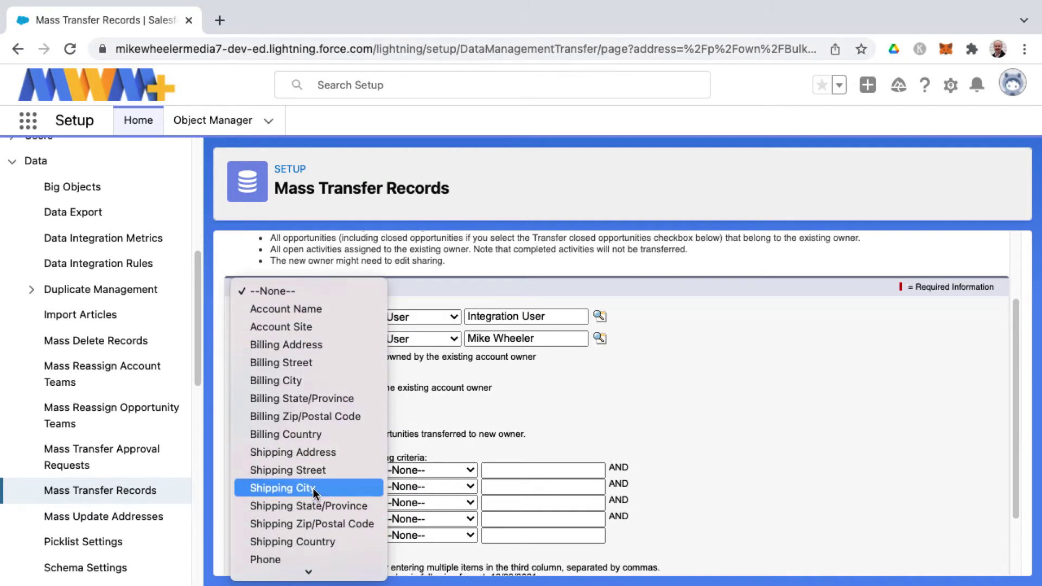
pyautogui.click(319, 434)
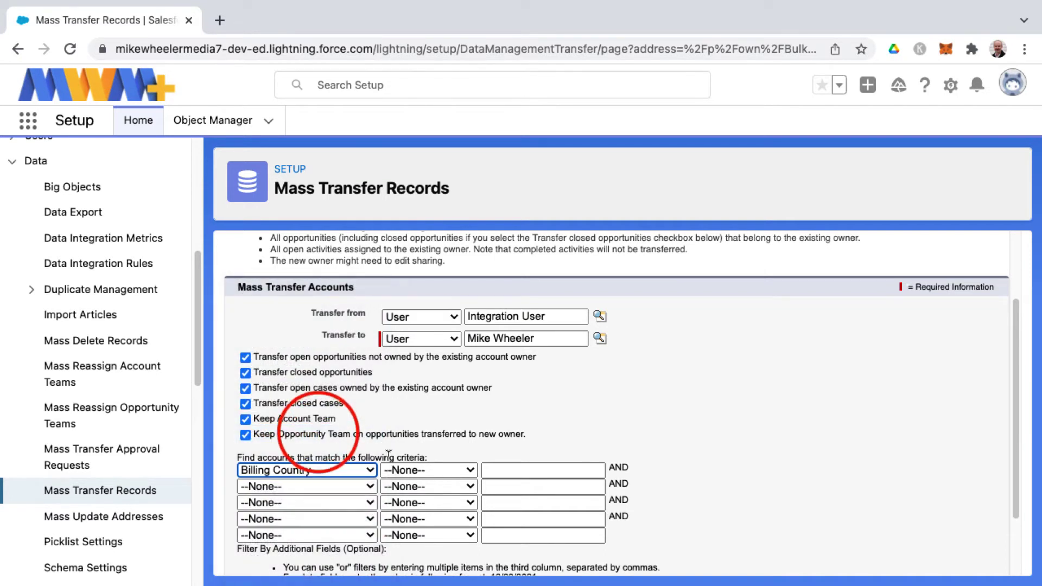
# Step: Set the criterion to equals USA and scroll down to the Find button
pyautogui.click(407, 474)
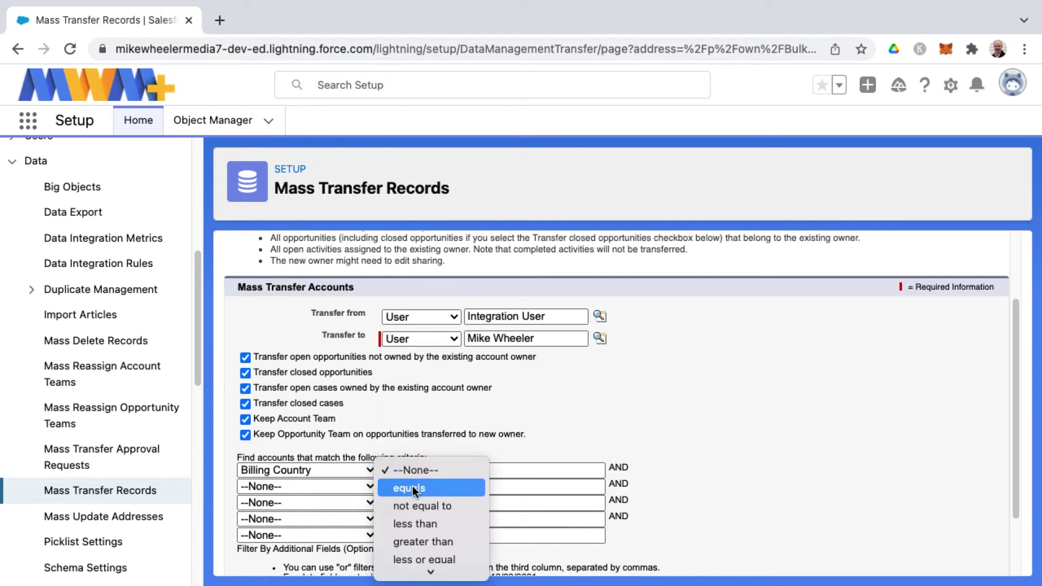
pyautogui.click(420, 486)
pyautogui.click(494, 469)
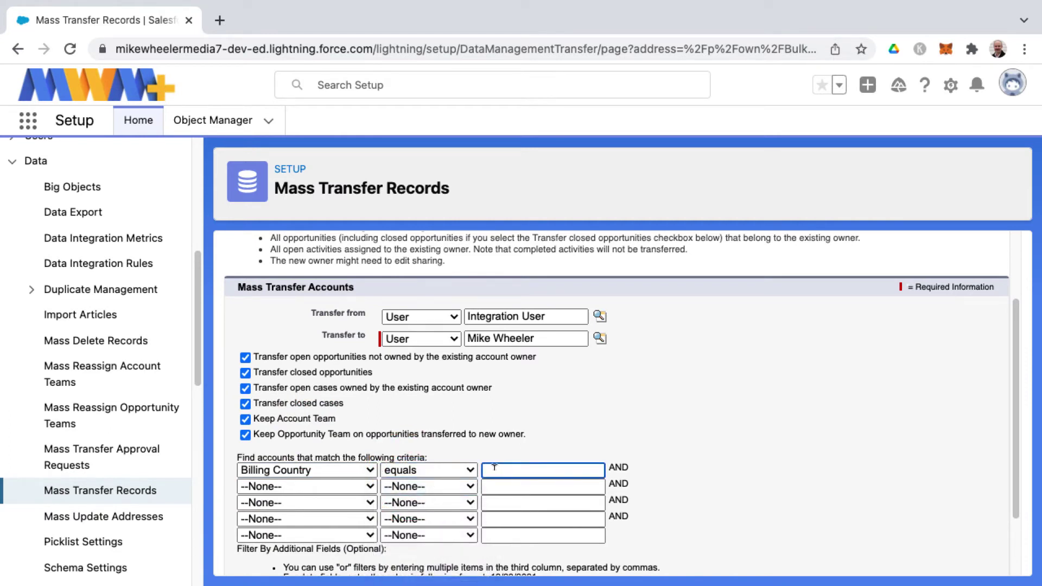
pyautogui.write('USA')
pyautogui.click(738, 419)
pyautogui.click(647, 408)
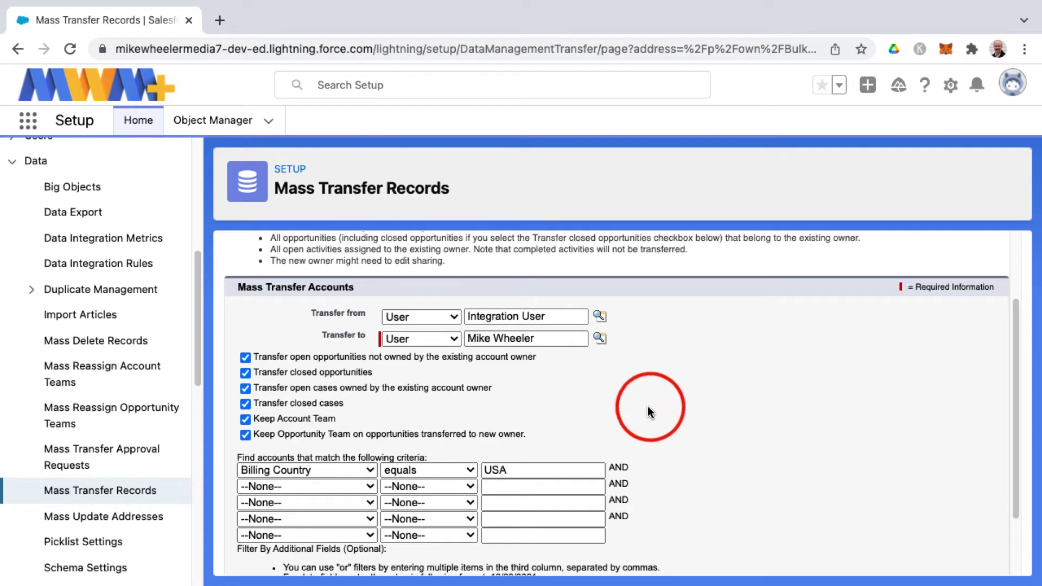
pyautogui.scroll(-3, 647, 408)
# Step: Run Find, then enter the new owner as Transfer from and clear the Transfer to field
pyautogui.click(493, 556)
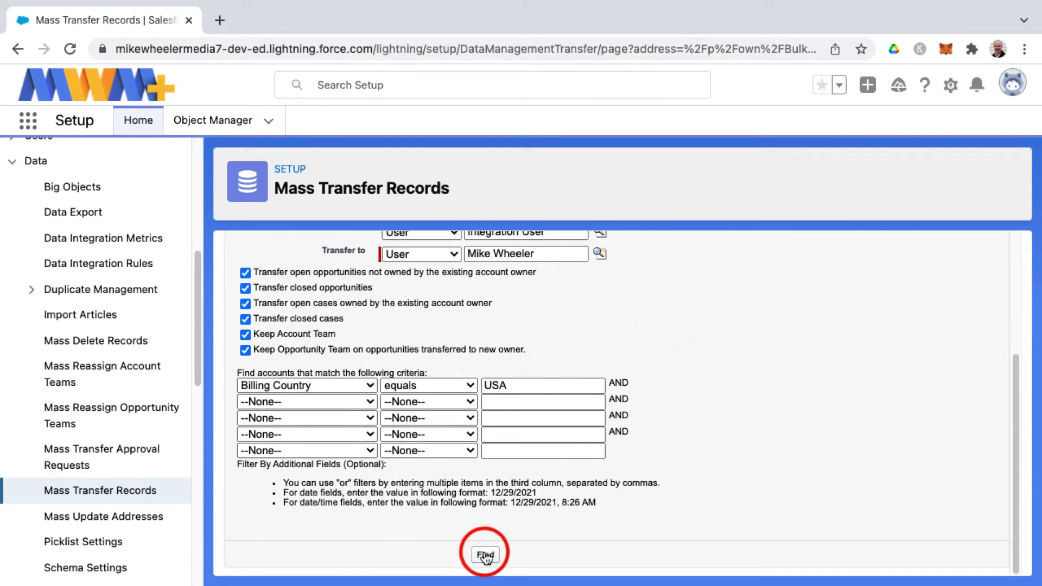
pyautogui.scroll(-5, 586, 504)
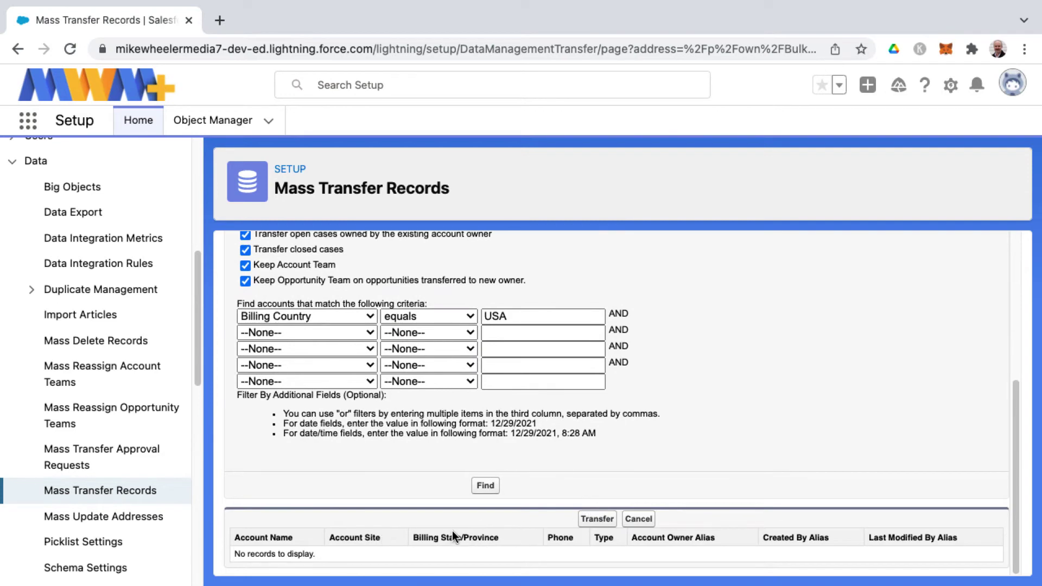
pyautogui.scroll(5, 451, 531)
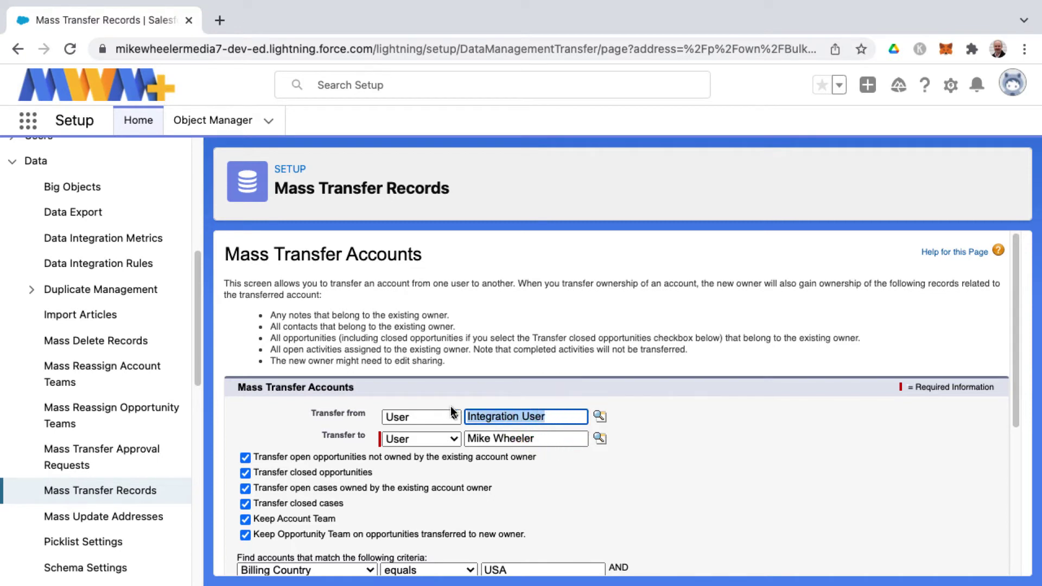
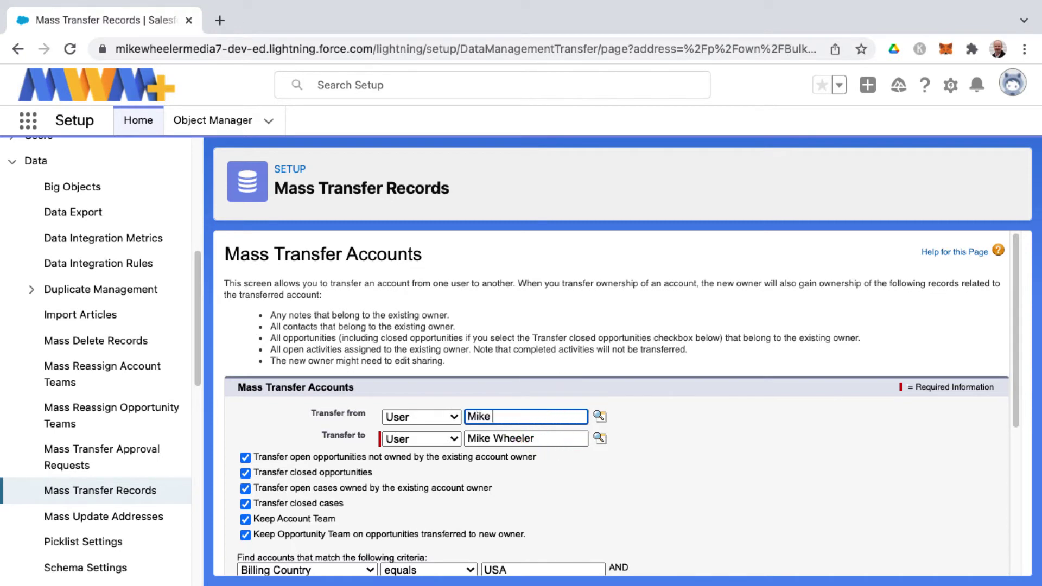
pyautogui.tripleClick(477, 438)
pyautogui.press('BackSpace')
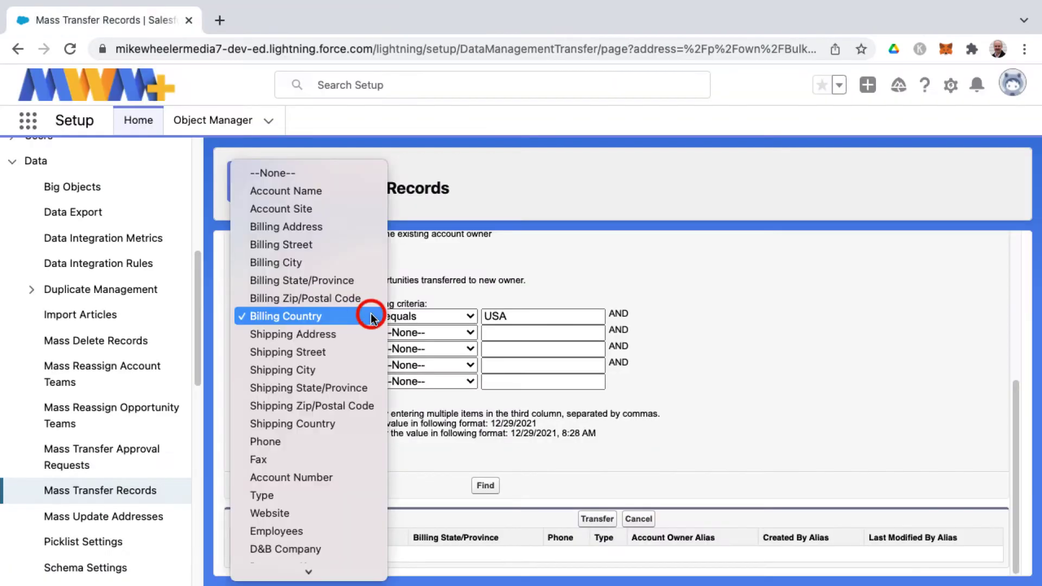
# Step: Reset the first criterion's field and operator to --None-- and delete the USA value
pyautogui.click(315, 172)
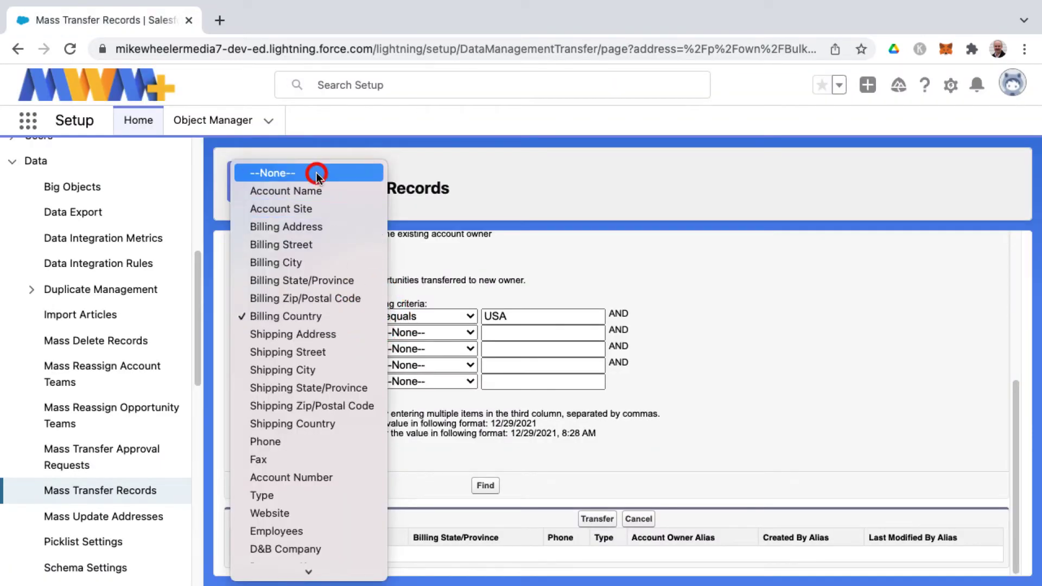
pyautogui.click(470, 317)
pyautogui.click(442, 300)
pyautogui.doubleClick(510, 315)
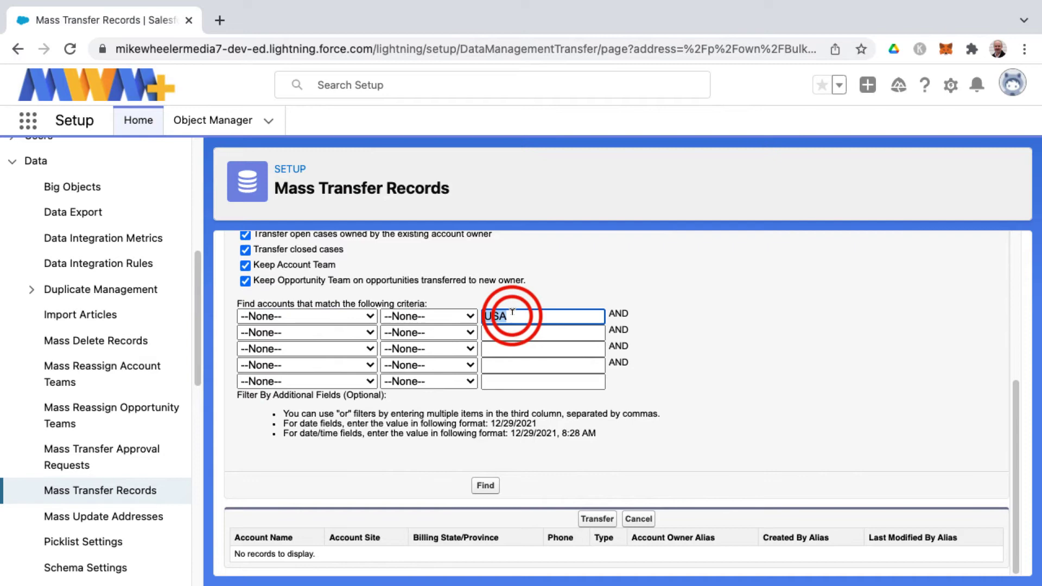
pyautogui.press('BackSpace')
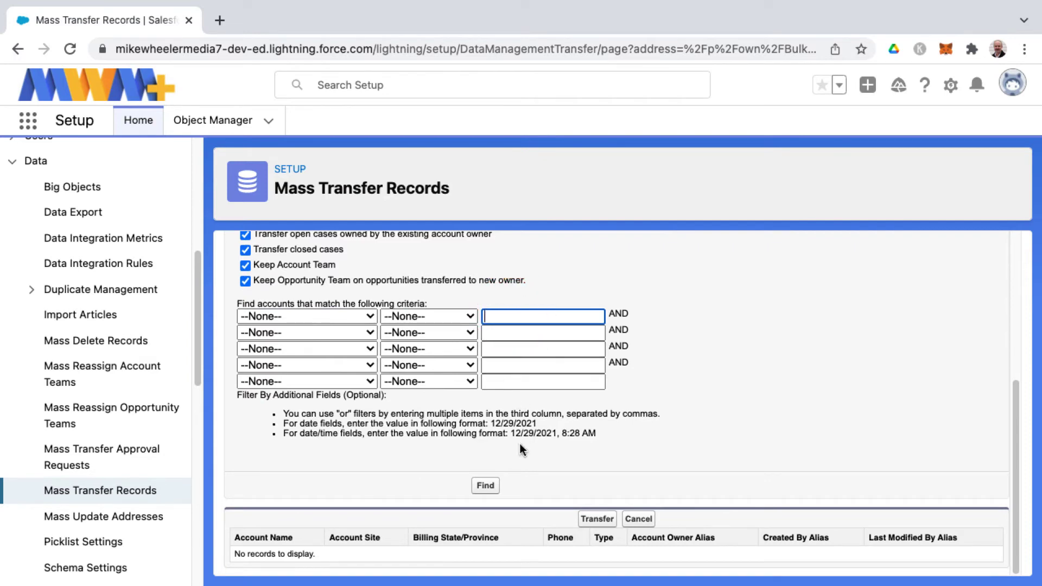
# Step: Search the source user's accounts with no filters and clear any result selections
pyautogui.click(495, 487)
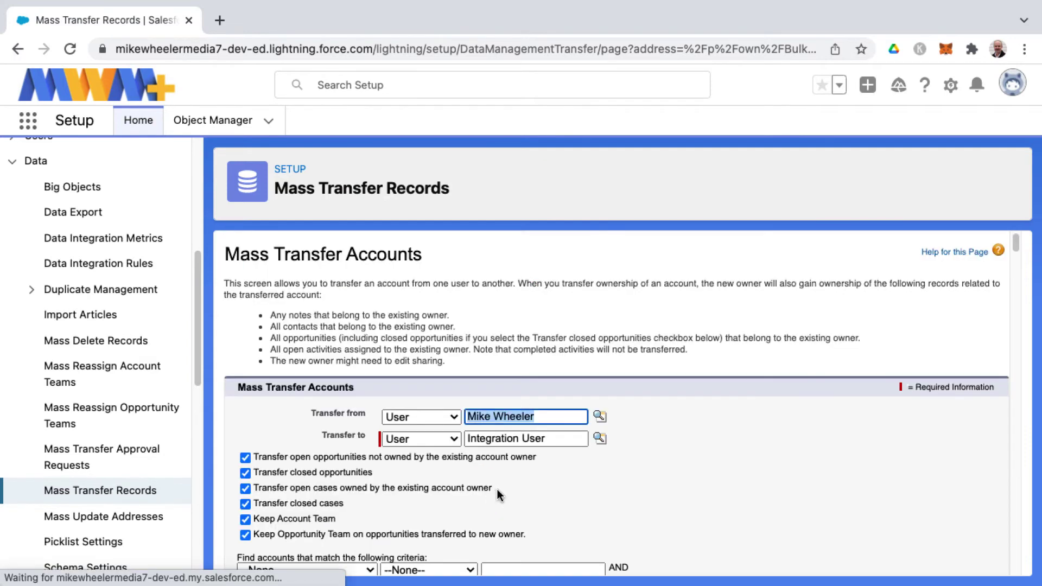
pyautogui.scroll(-10, 501, 489)
pyautogui.scroll(-2, 503, 492)
pyautogui.scroll(15, 504, 488)
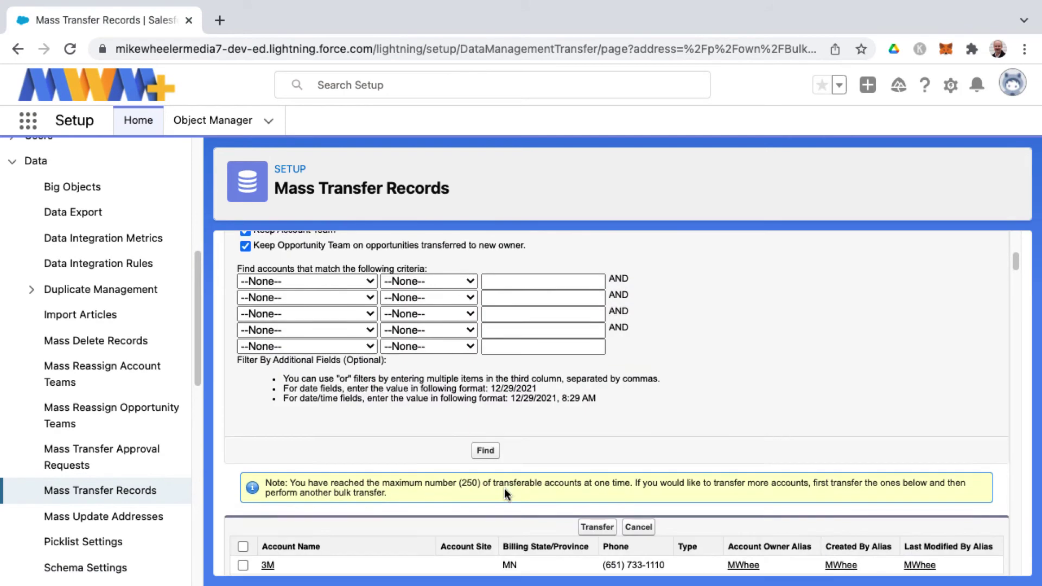
pyautogui.scroll(-9, 504, 488)
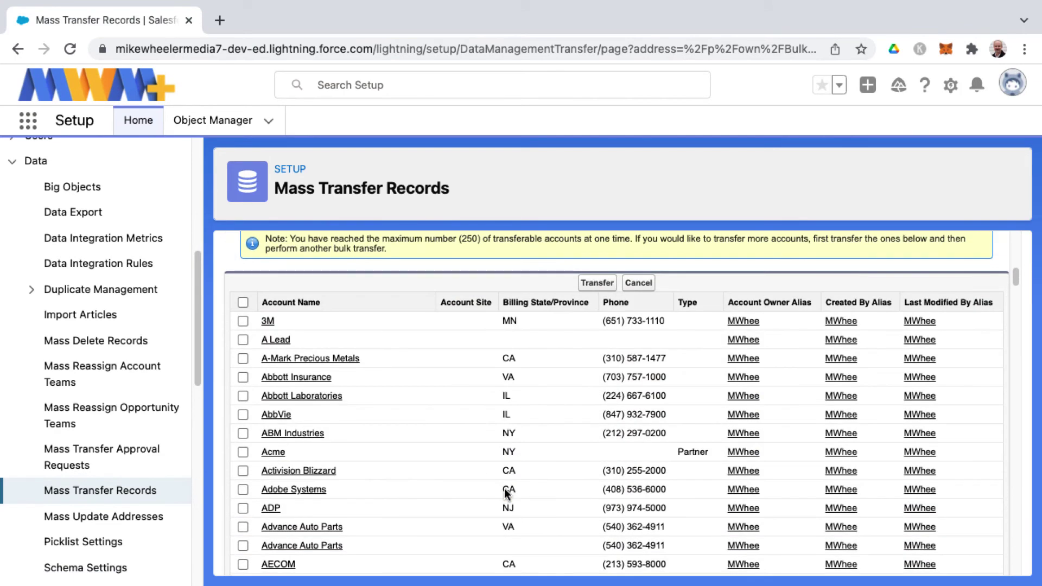
pyautogui.click(243, 303)
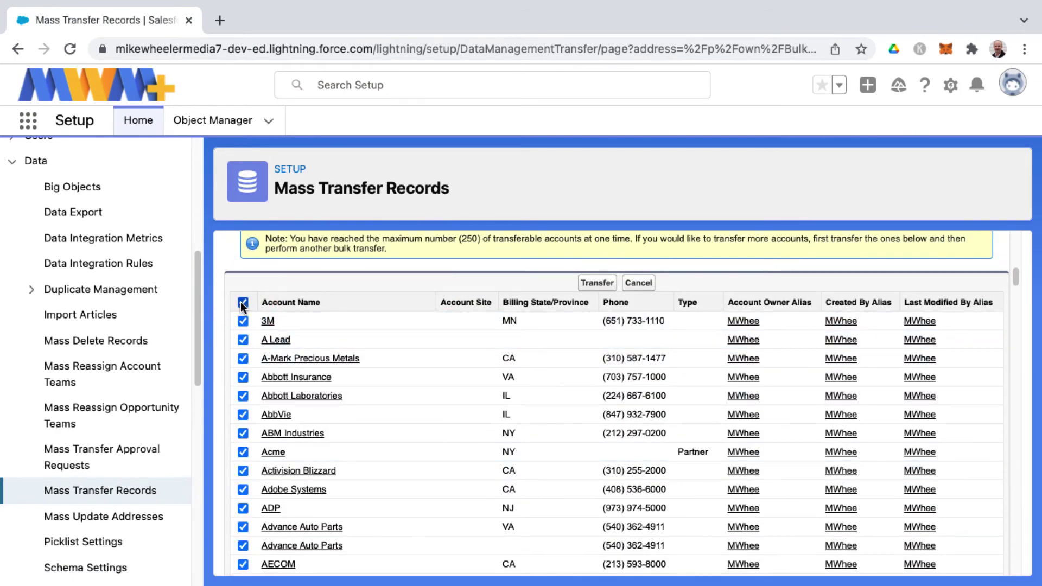
pyautogui.click(240, 303)
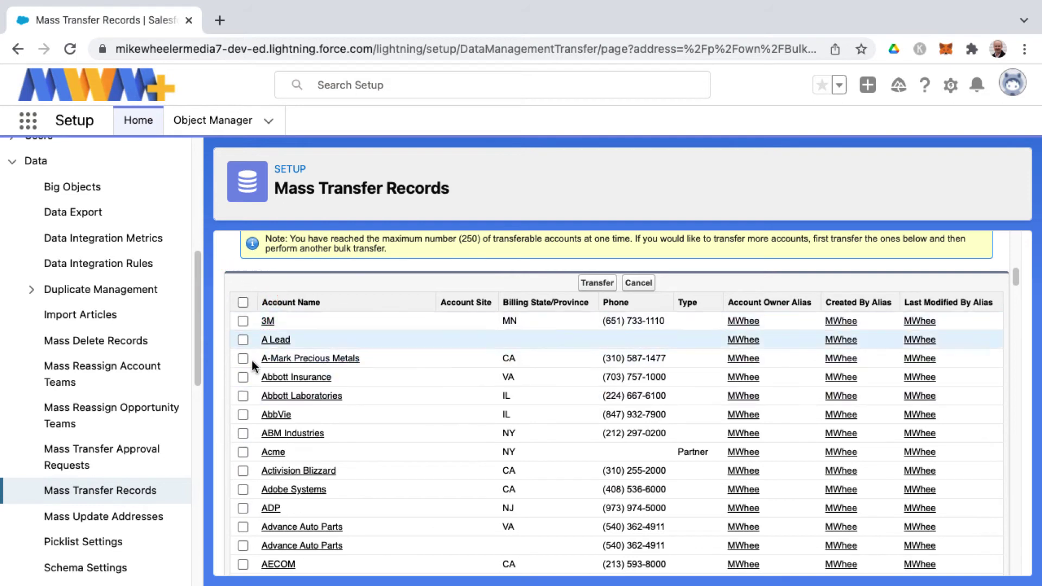
# Step: Transfer Abbott Laboratories and AbbVie, then highlight the '2 Accounts transferred' message
pyautogui.click(246, 396)
pyautogui.click(242, 415)
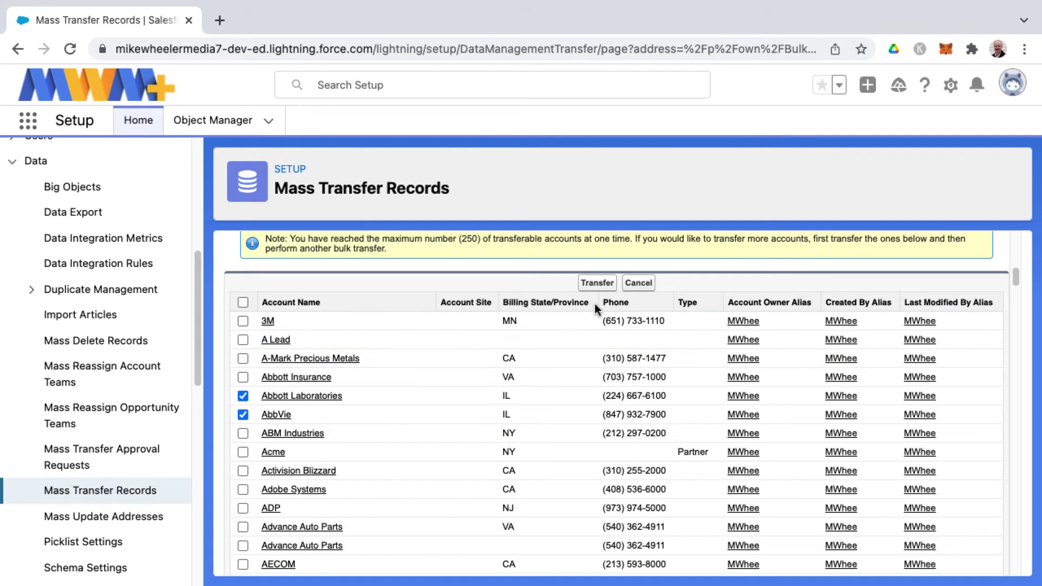
pyautogui.click(601, 287)
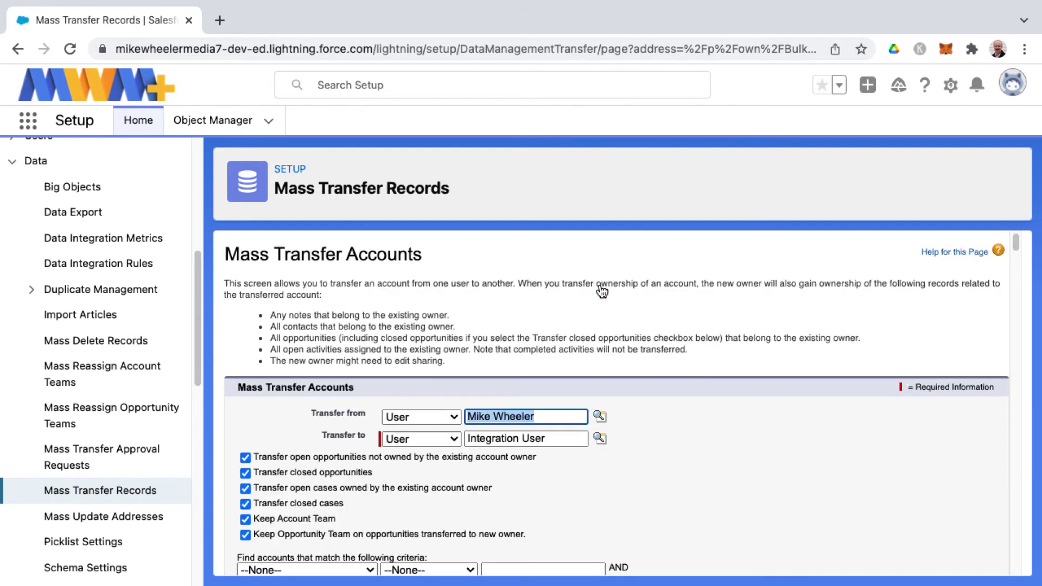
pyautogui.scroll(-10, 687, 454)
pyautogui.scroll(3, 687, 455)
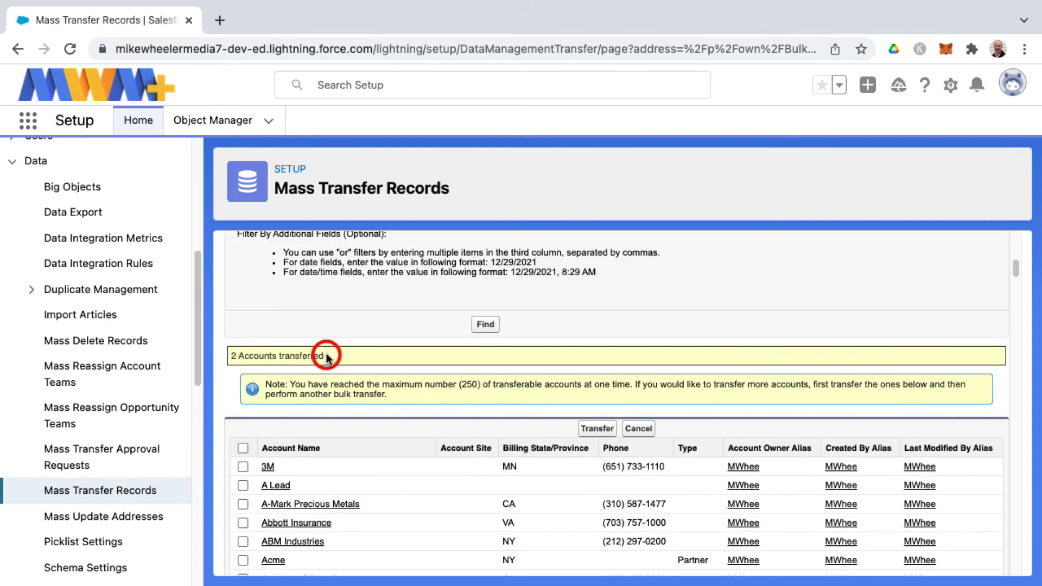
pyautogui.moveTo(326, 355); pyautogui.dragTo(226, 358)
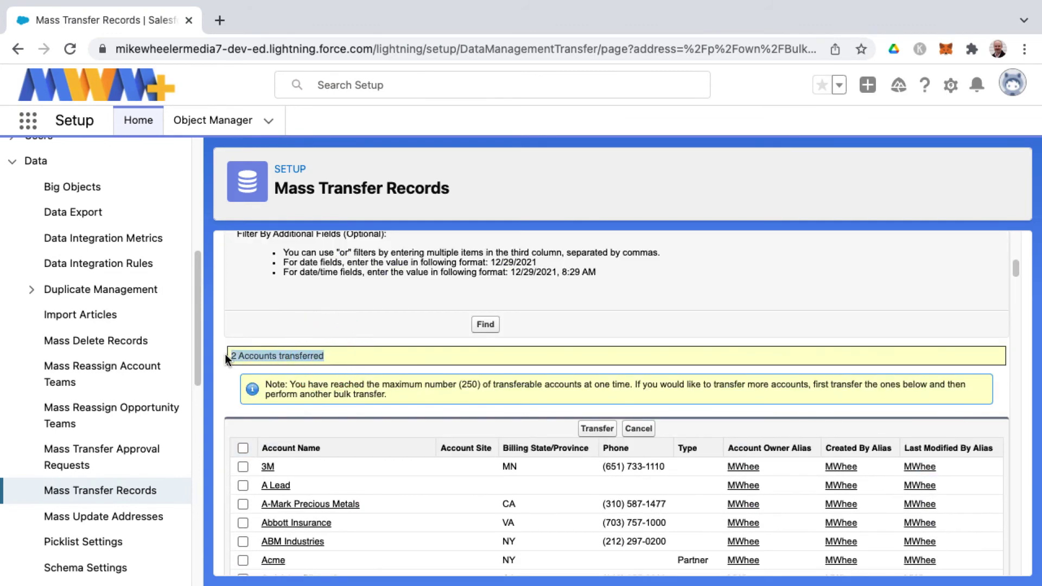
# Step: Review the remaining accounts, then go back via Mass Transfer Records in the Setup sidebar
pyautogui.click(384, 395)
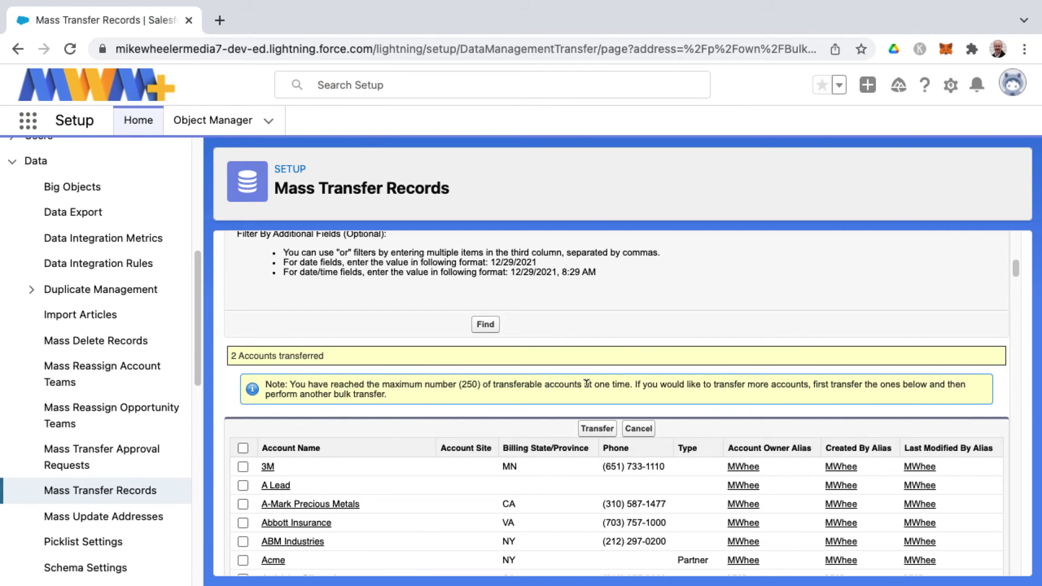
pyautogui.scroll(-8, 464, 393)
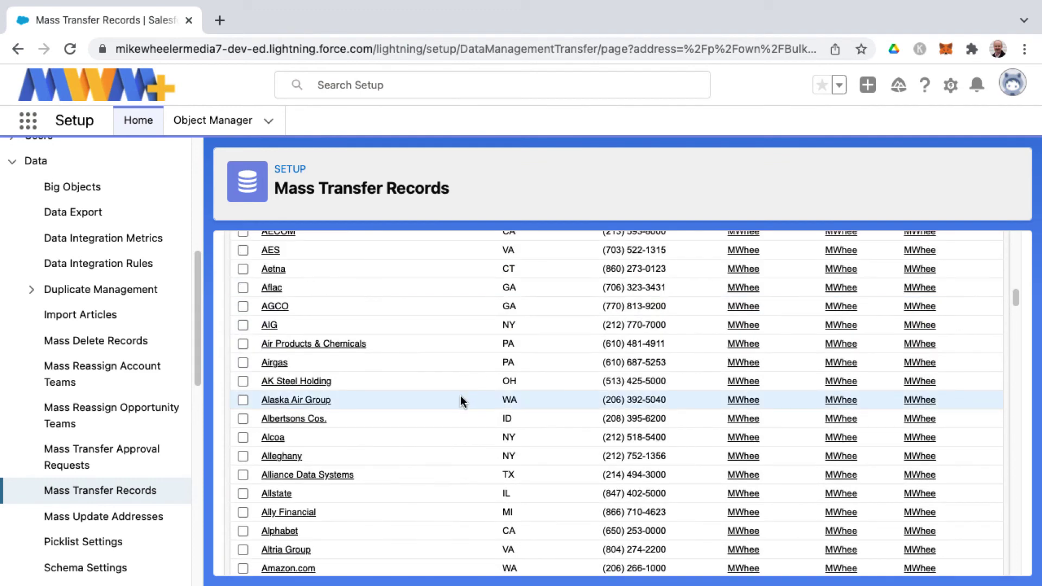
pyautogui.scroll(-3, 460, 401)
pyautogui.scroll(15, 461, 401)
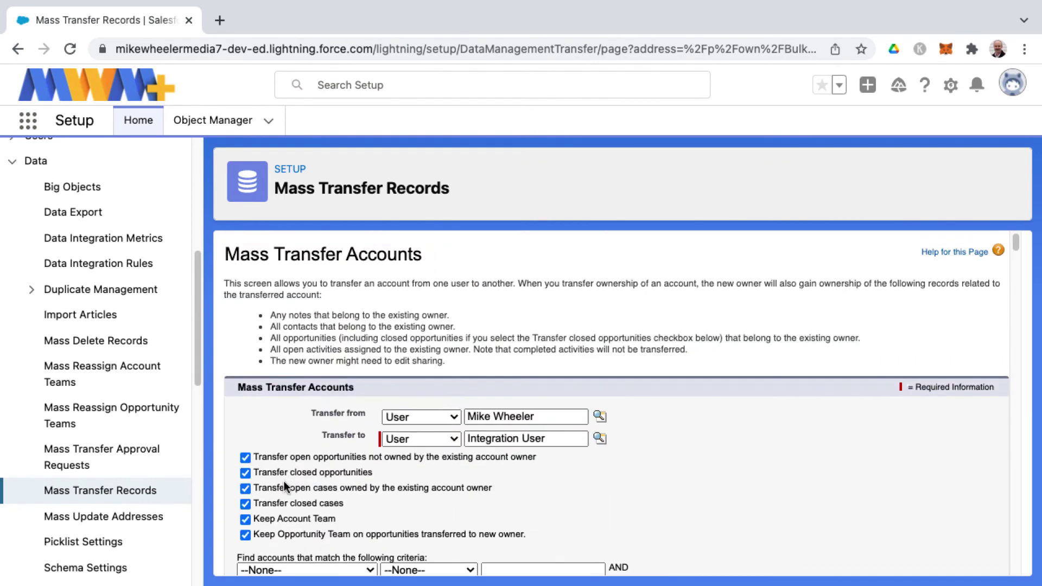
pyautogui.click(115, 490)
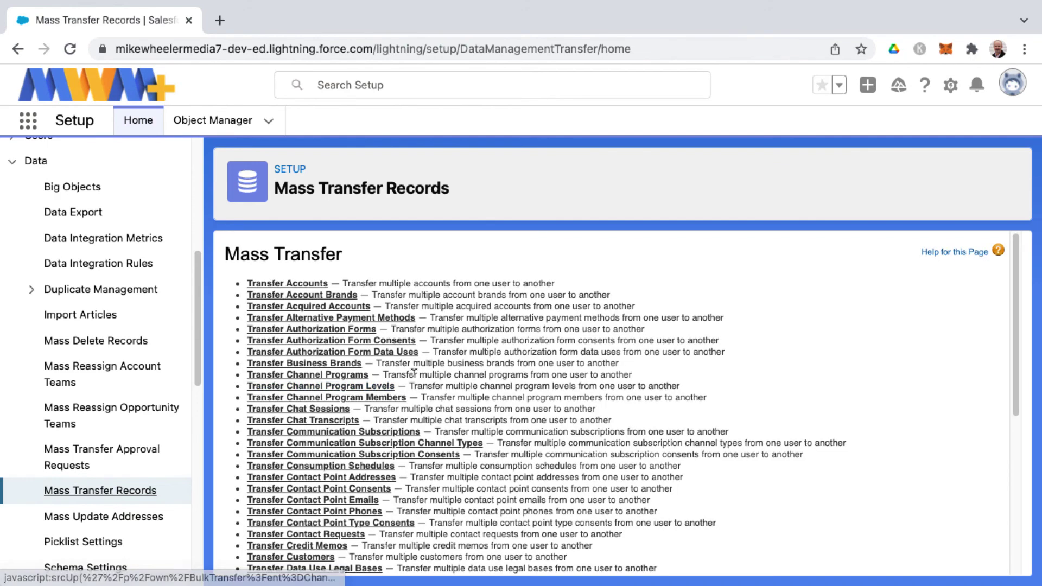